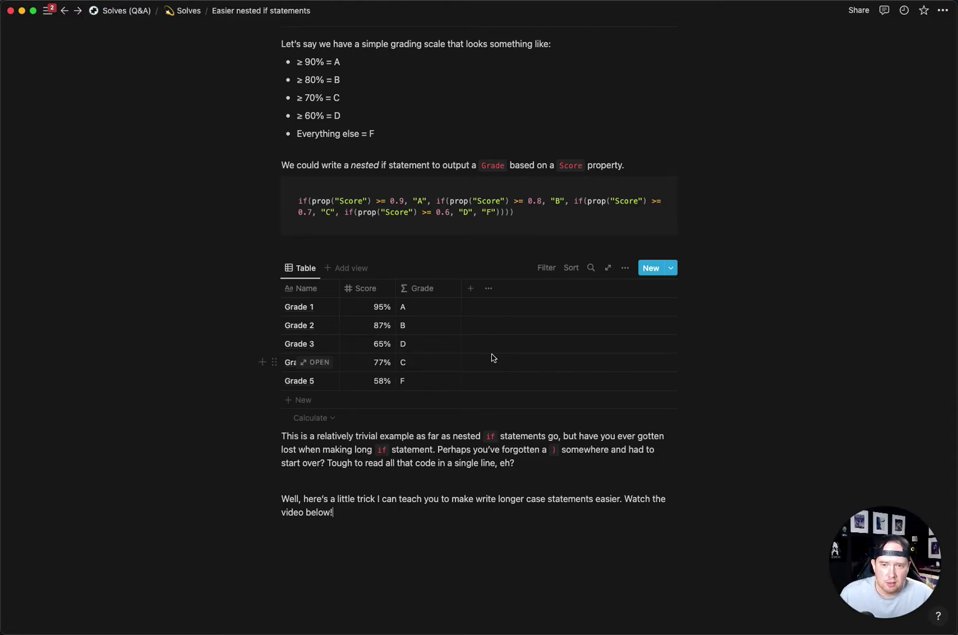
- Examine the example grading formula code, looking at its 0.9 and 0.8 thresholds
scroll(493, 358, up, 1)
scroll(493, 357, up, 5)
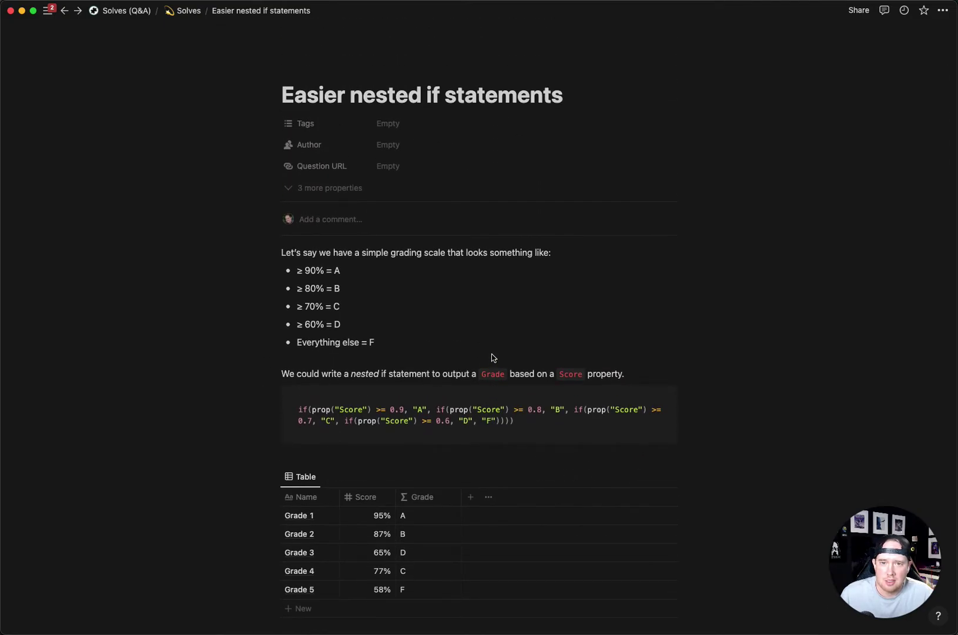
scroll(493, 357, down, 1)
scroll(416, 316, down, 1)
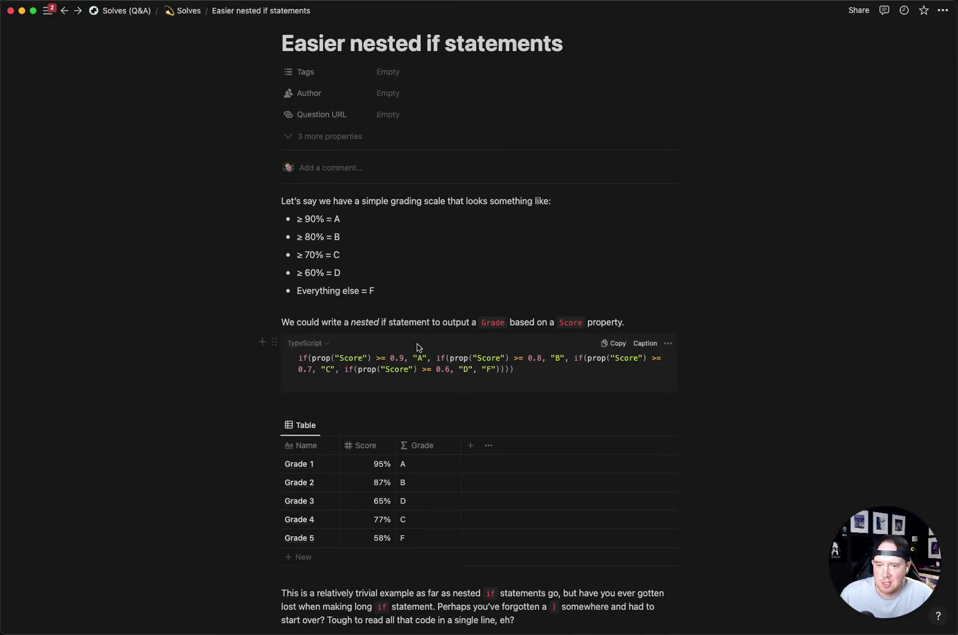
scroll(415, 346, down, 1)
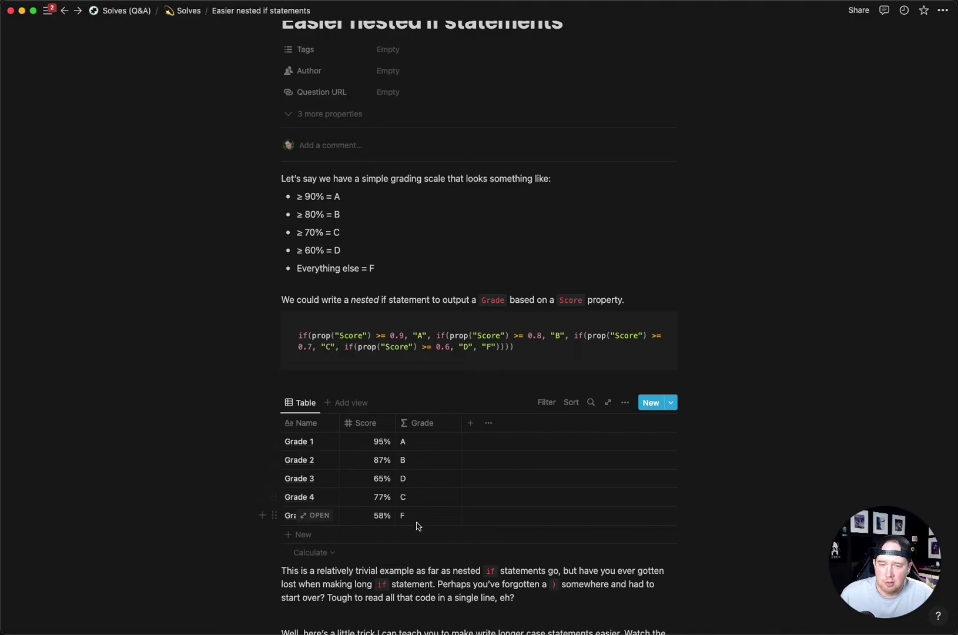
click(383, 345)
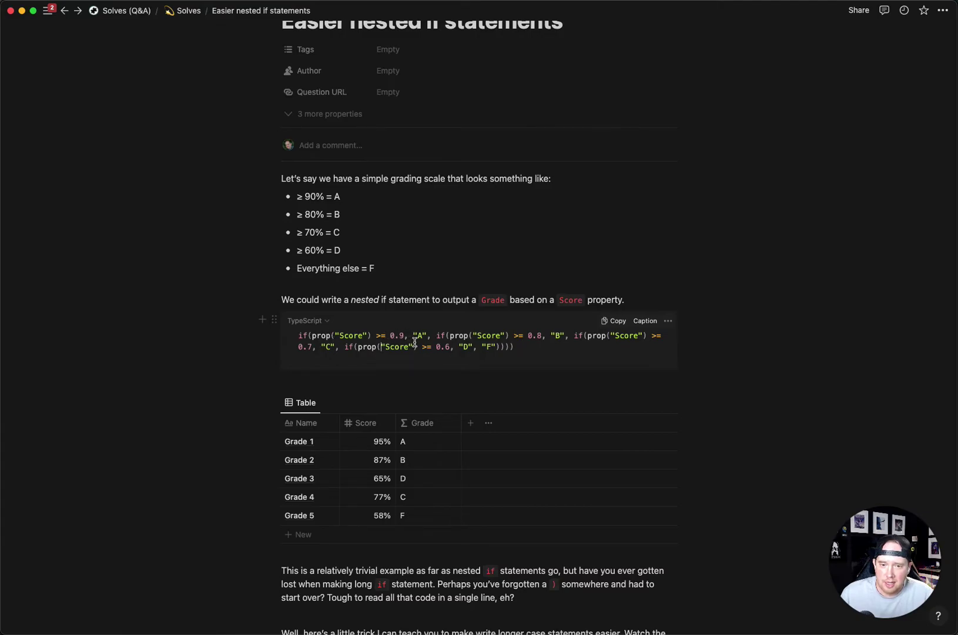
double_click(397, 336)
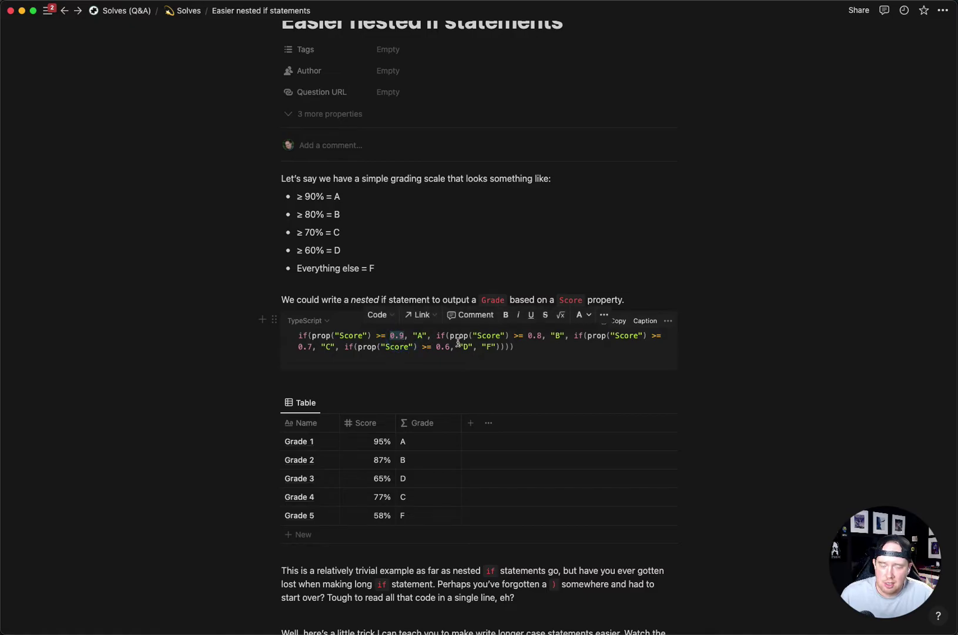
click(419, 338)
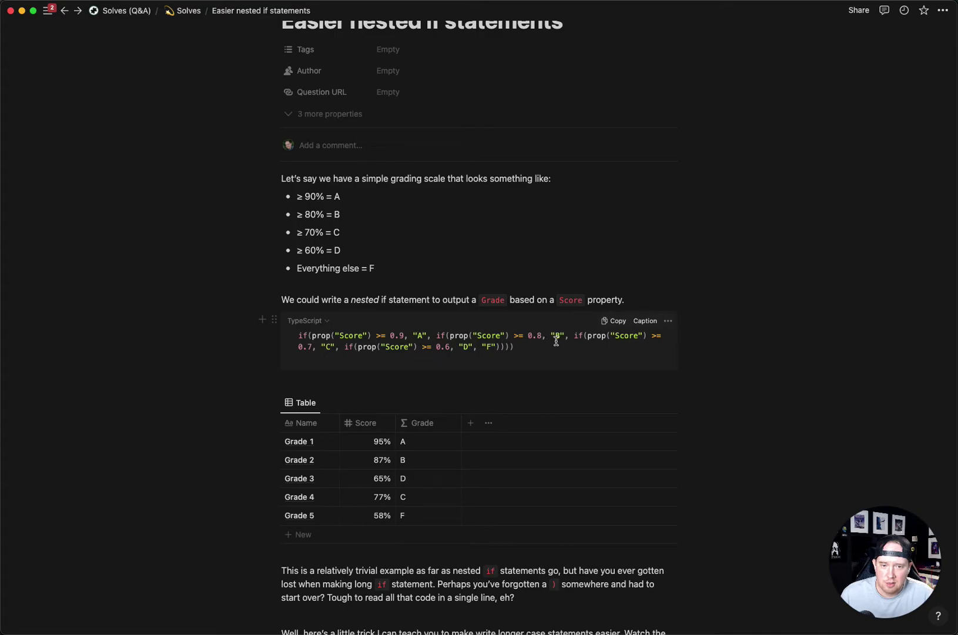
click(536, 337)
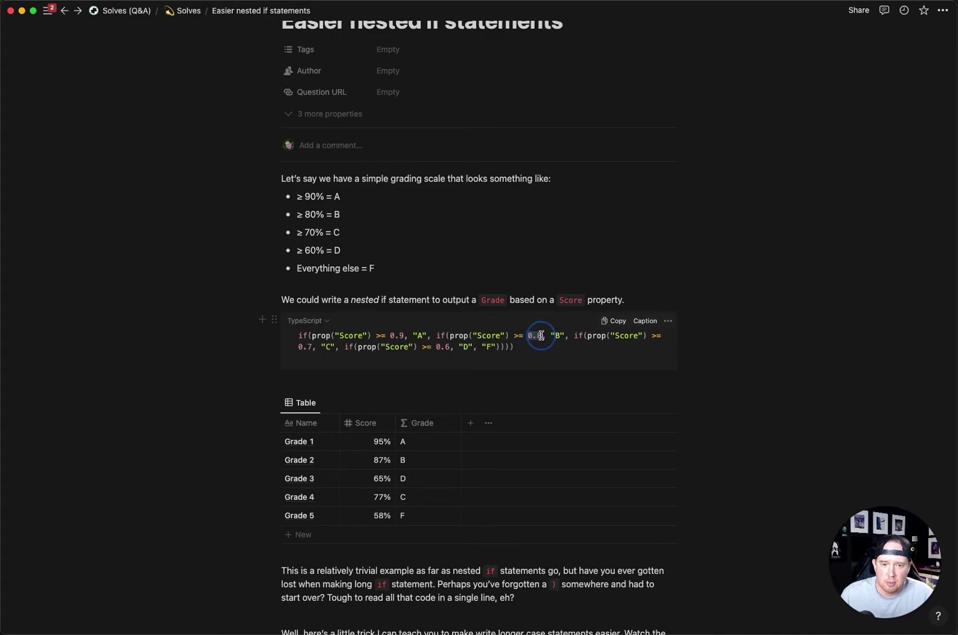
double_click(536, 336)
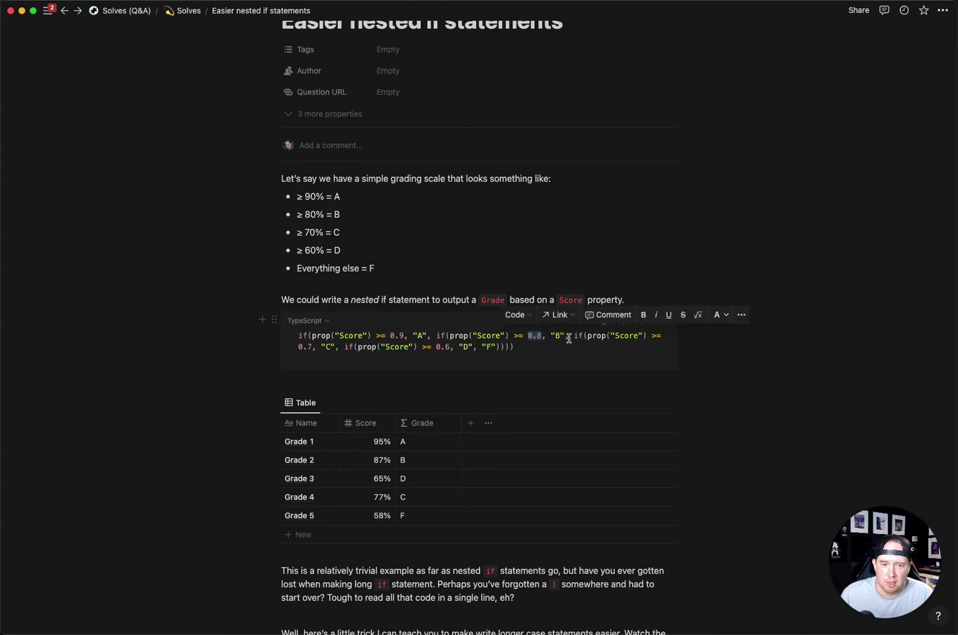
- Review the grading scale and first code line, restoring an accidentally deleted closing parenthesis
drag(405, 266, 368, 210)
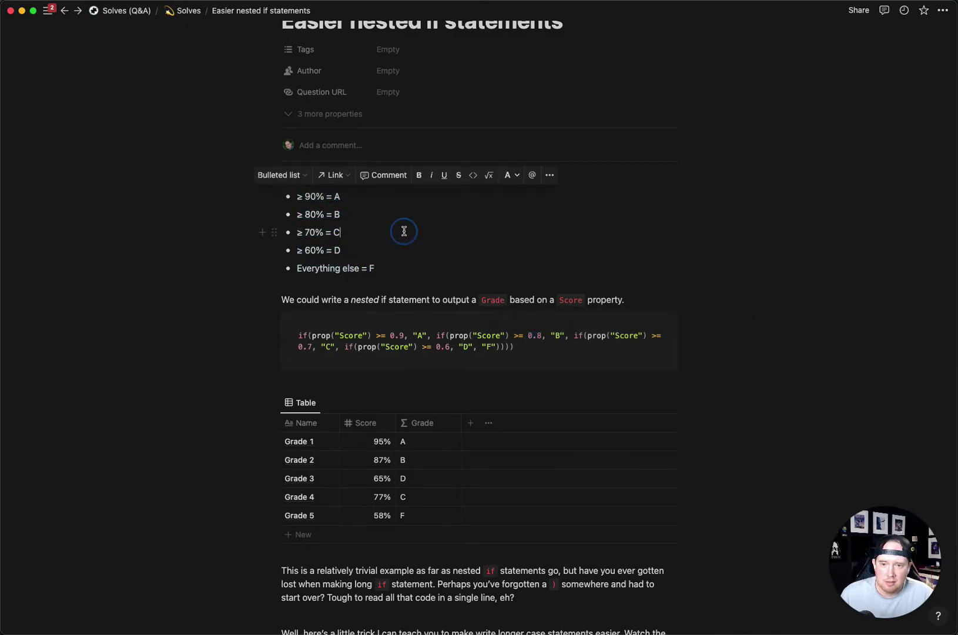
click(403, 230)
scroll(405, 232, down, 1)
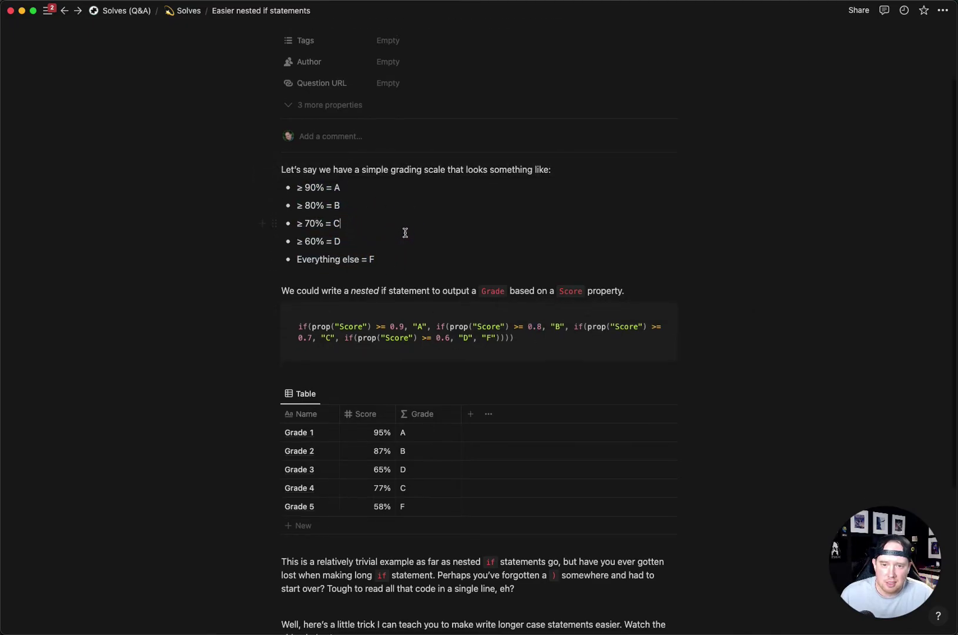
triple_click(438, 325)
click(455, 331)
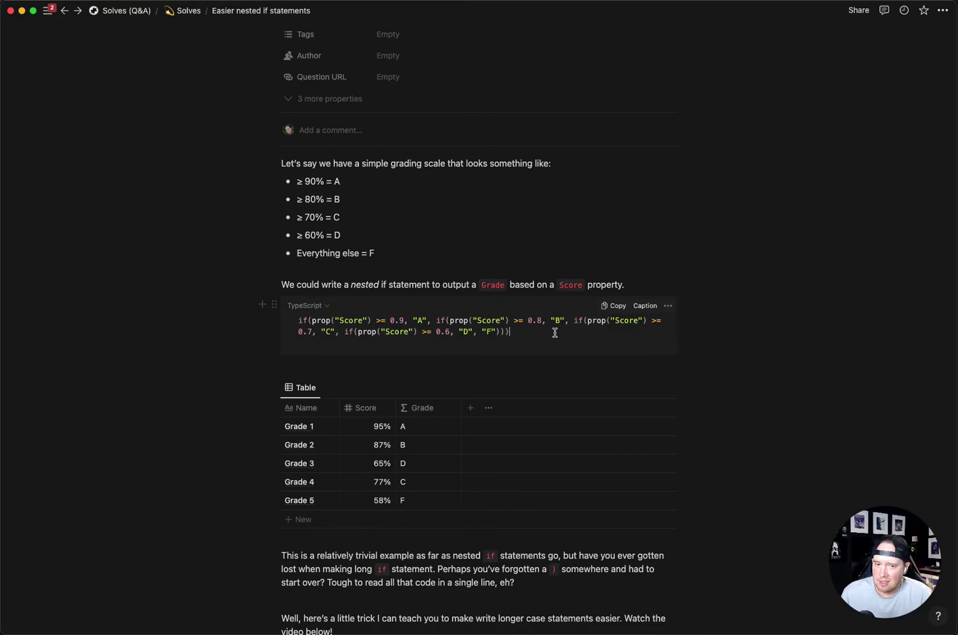
key(super+z)
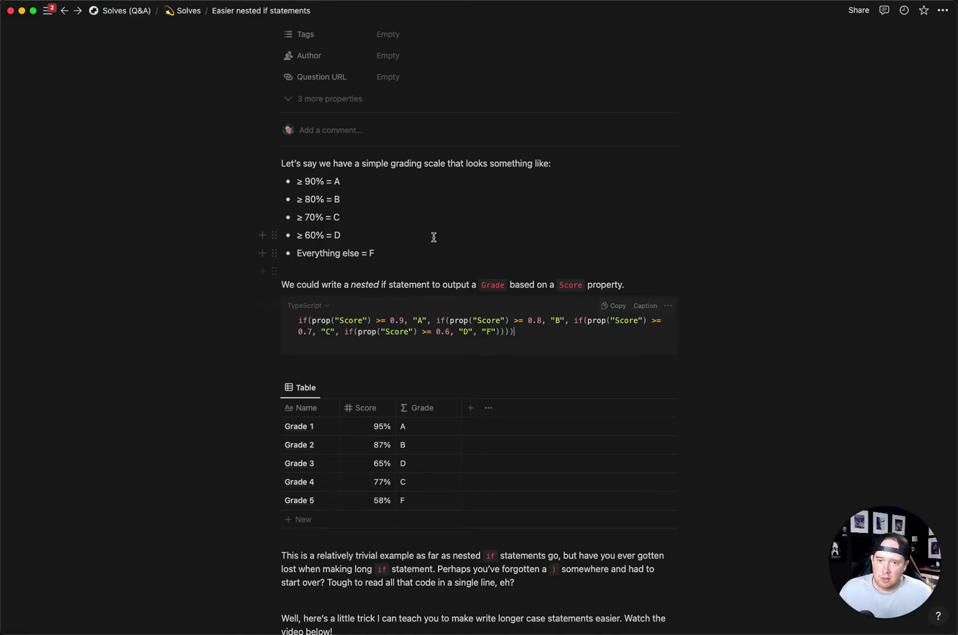
- Add a Formula-type 'Grade 2' column to the grades table and open its formula editor
click(471, 407)
text(Gra)
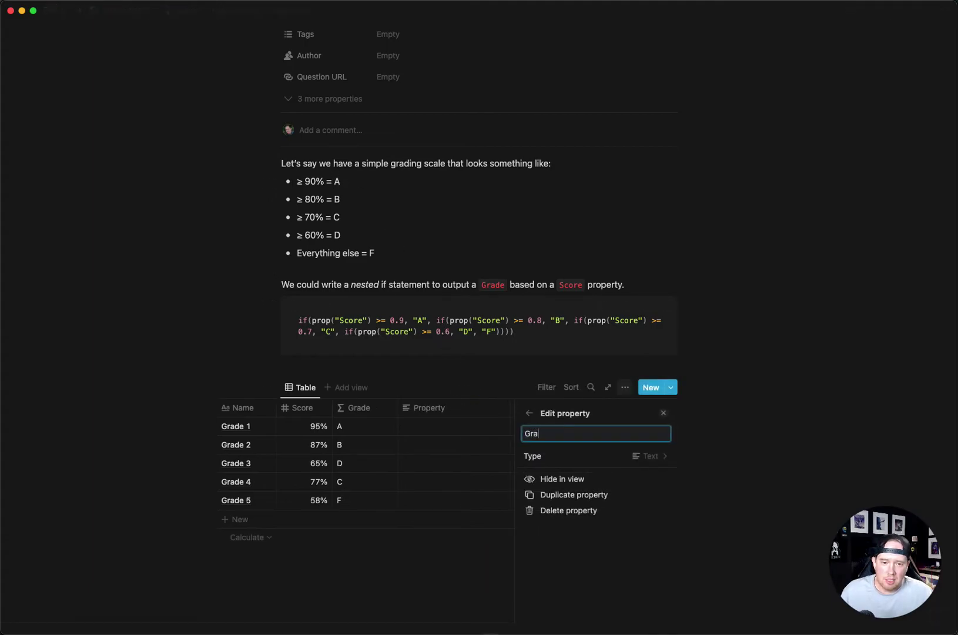
text(de 2)
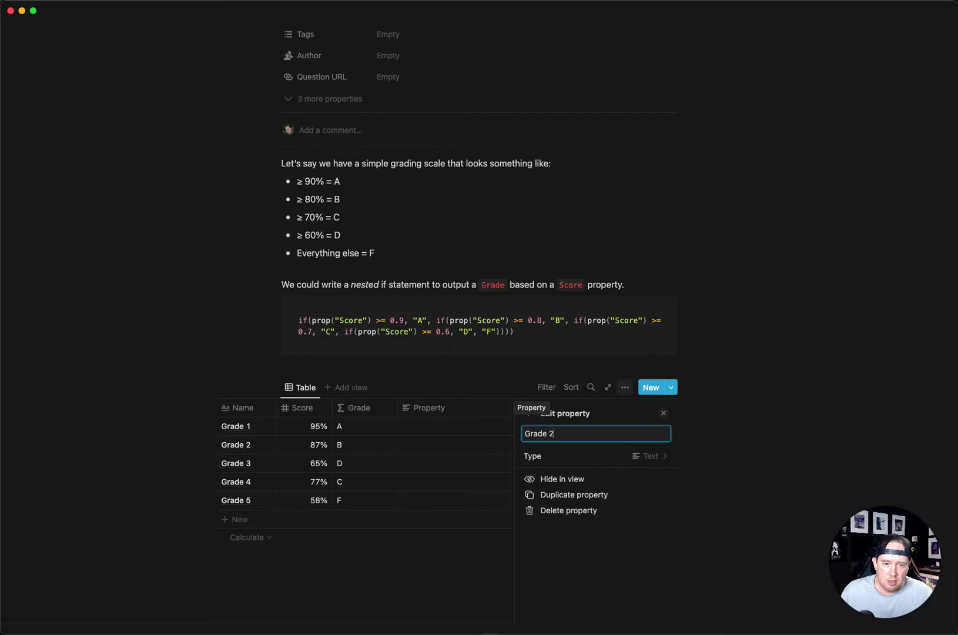
click(556, 456)
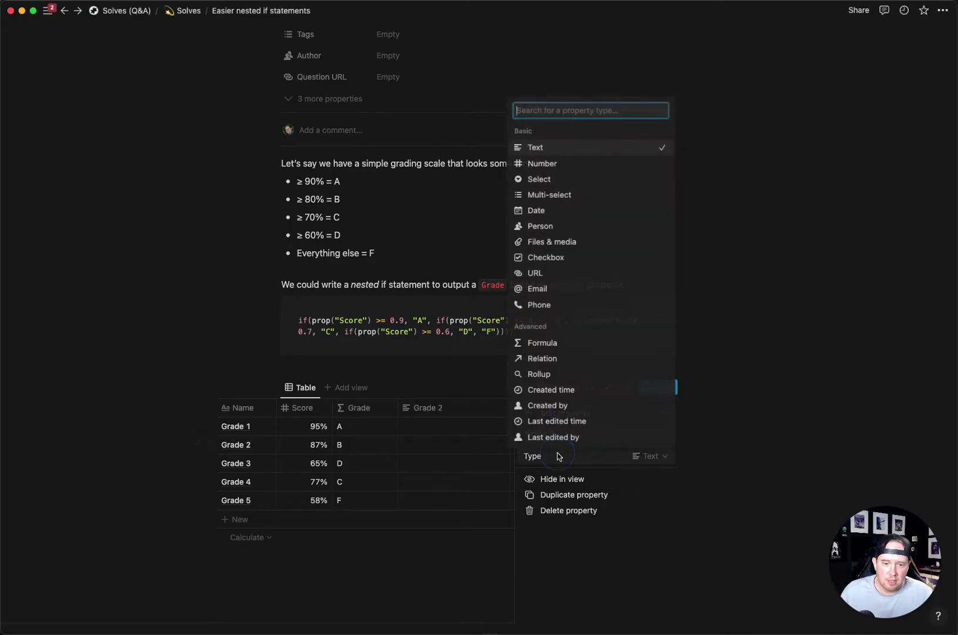
click(563, 345)
click(479, 420)
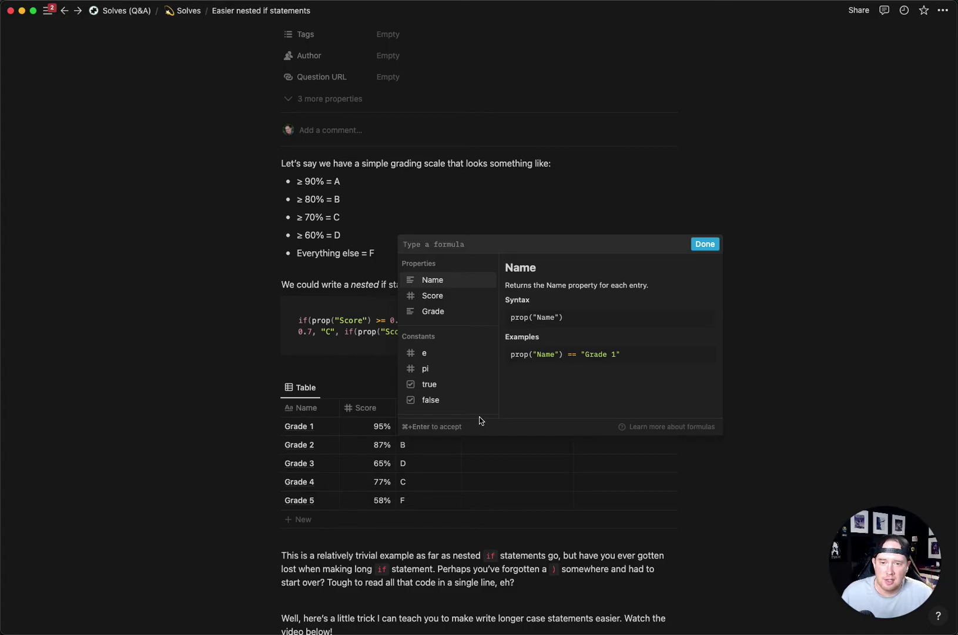
- Set Grade 2 to if(prop("Score") >= 0.9, "A", "F") and apply it
text(if()
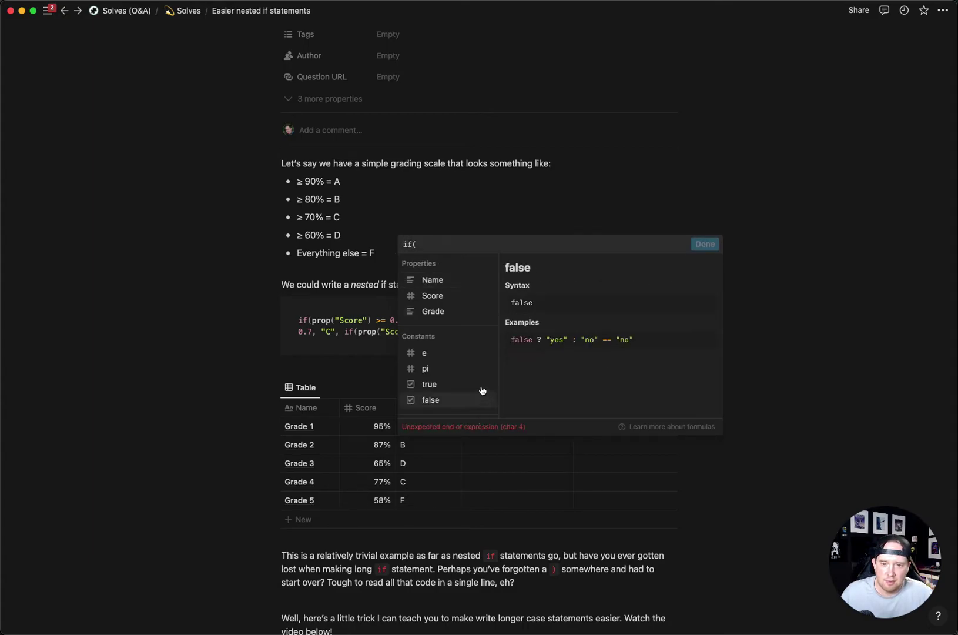
click(460, 295)
text(>= 0.)
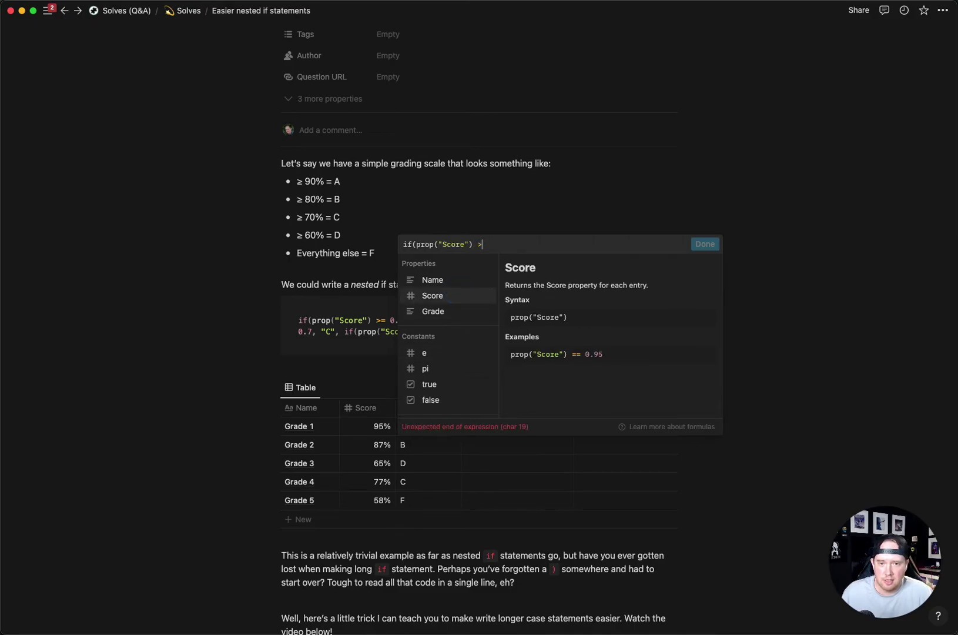
text(9, "A)
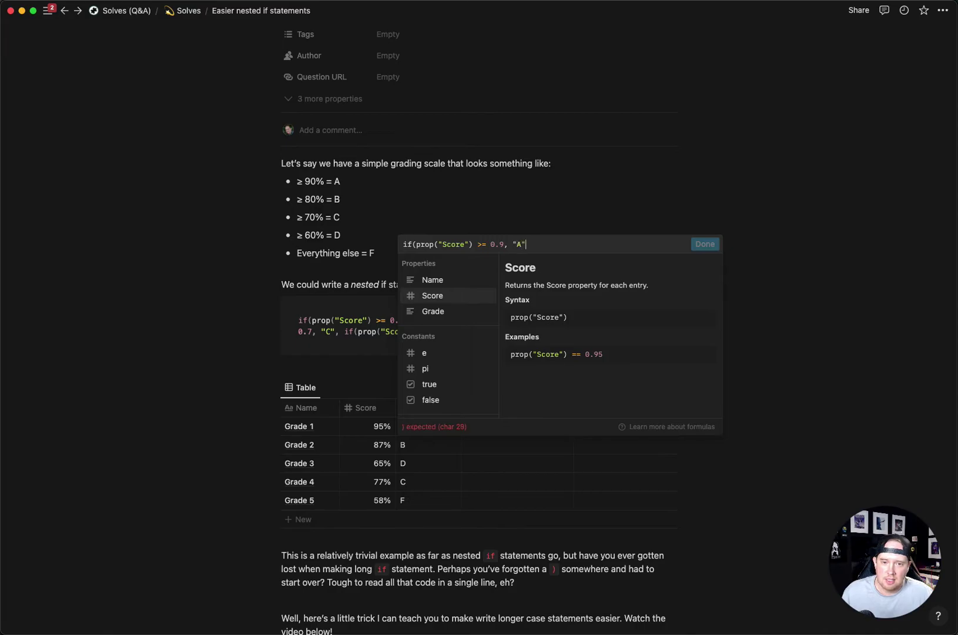
text(", "F)
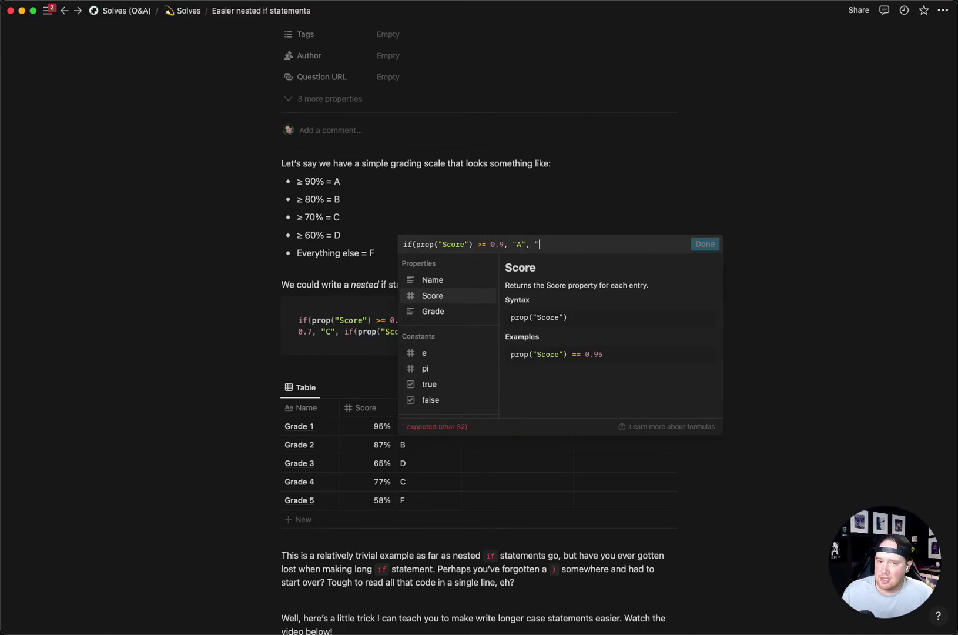
text("))
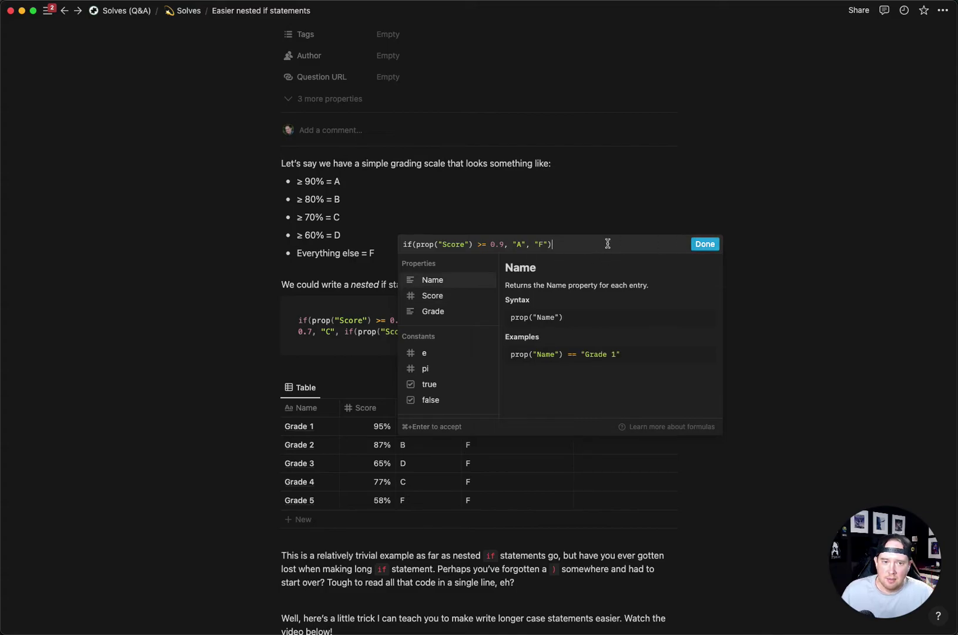
click(704, 251)
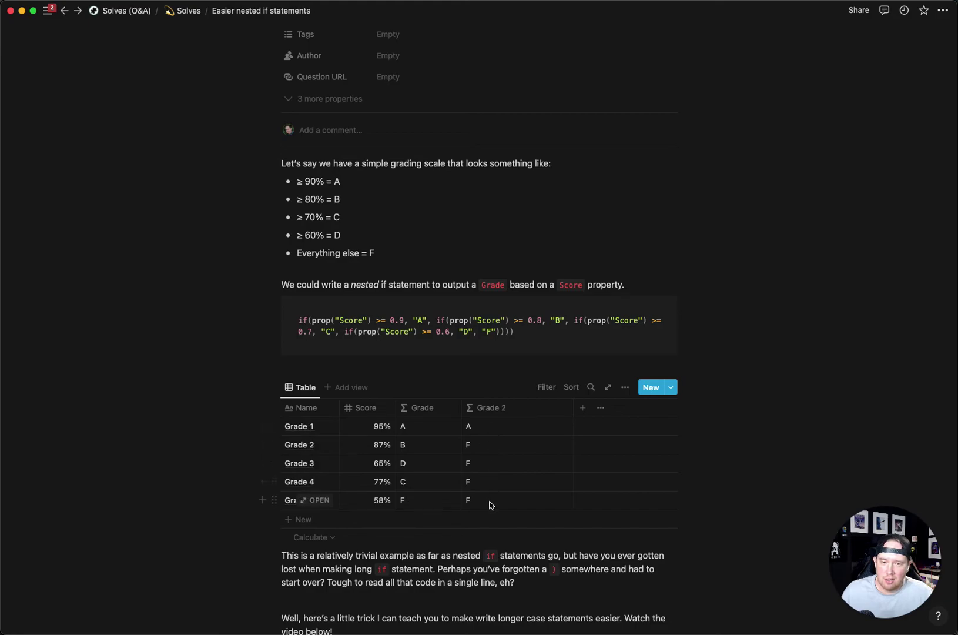
- Copy the whole if formula and paste it over the "F" fallback as a nested clause
click(493, 428)
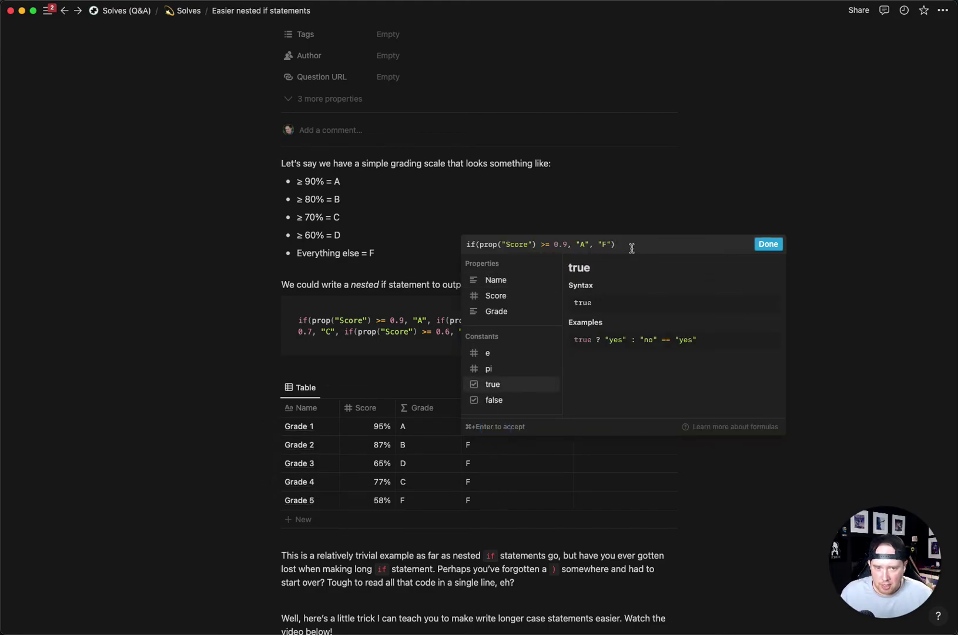
key(super+a)
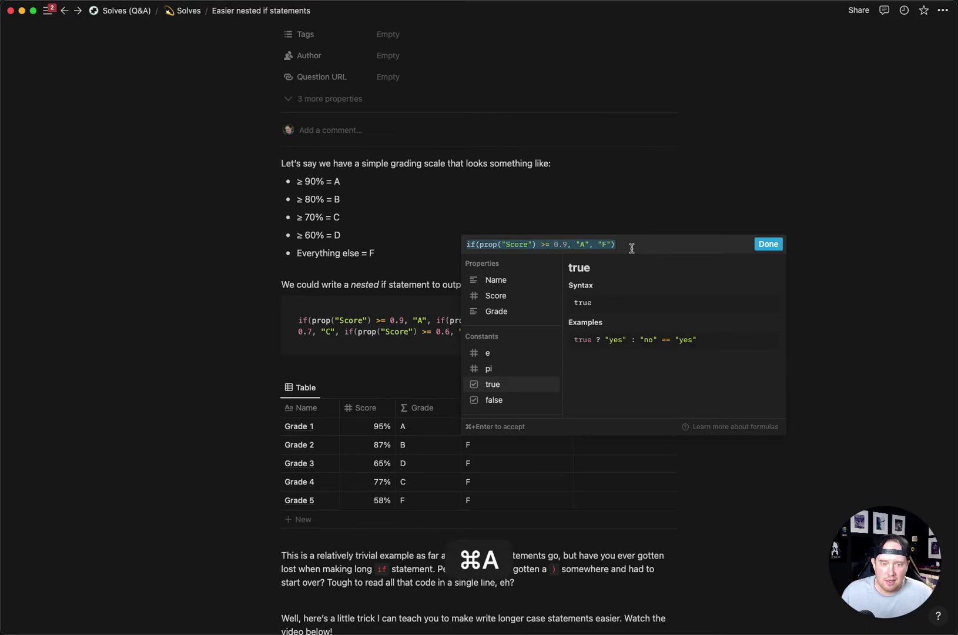
key(super+c)
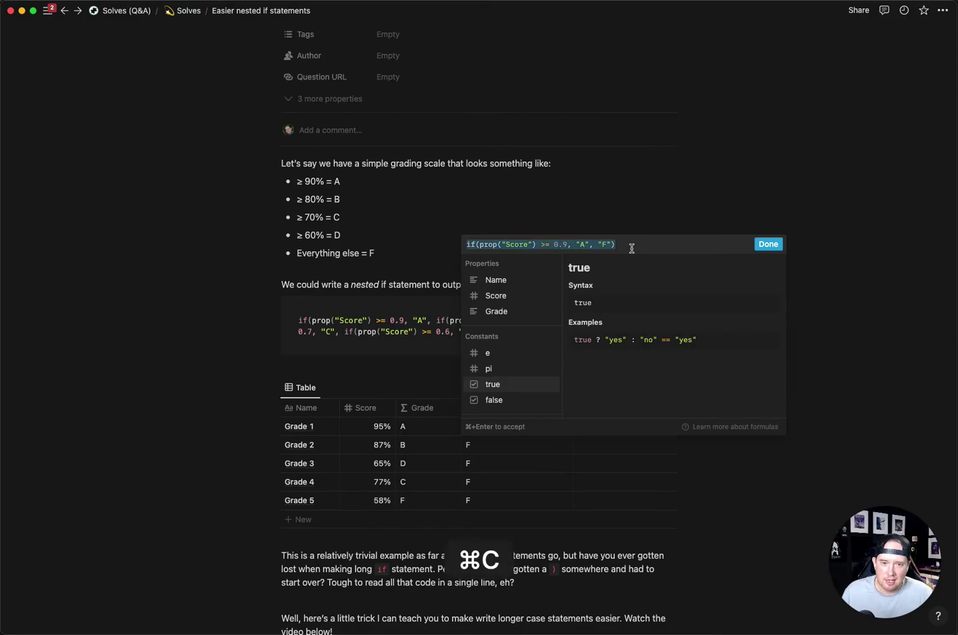
click(620, 271)
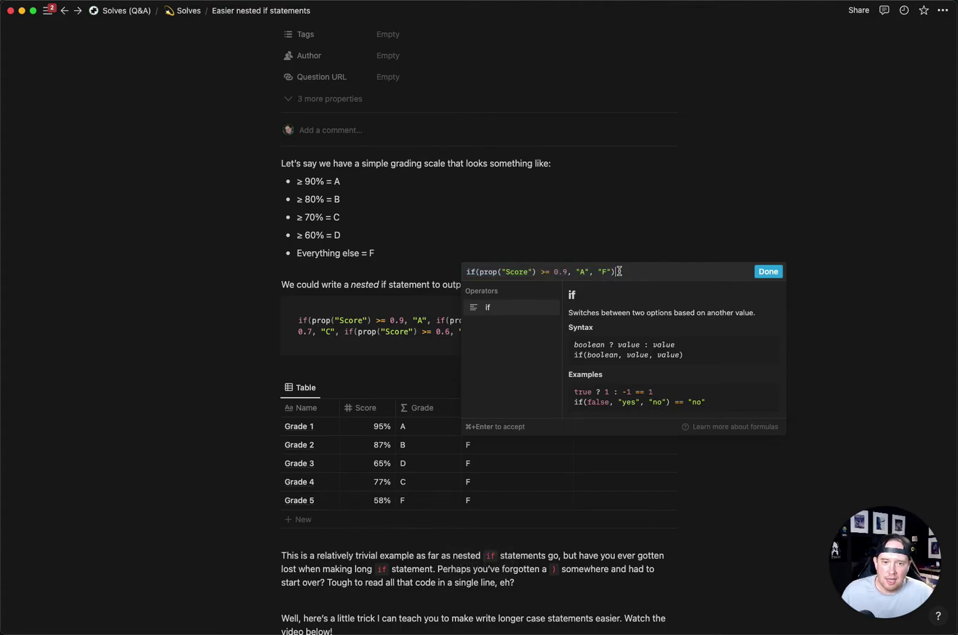
drag(610, 272, 596, 271)
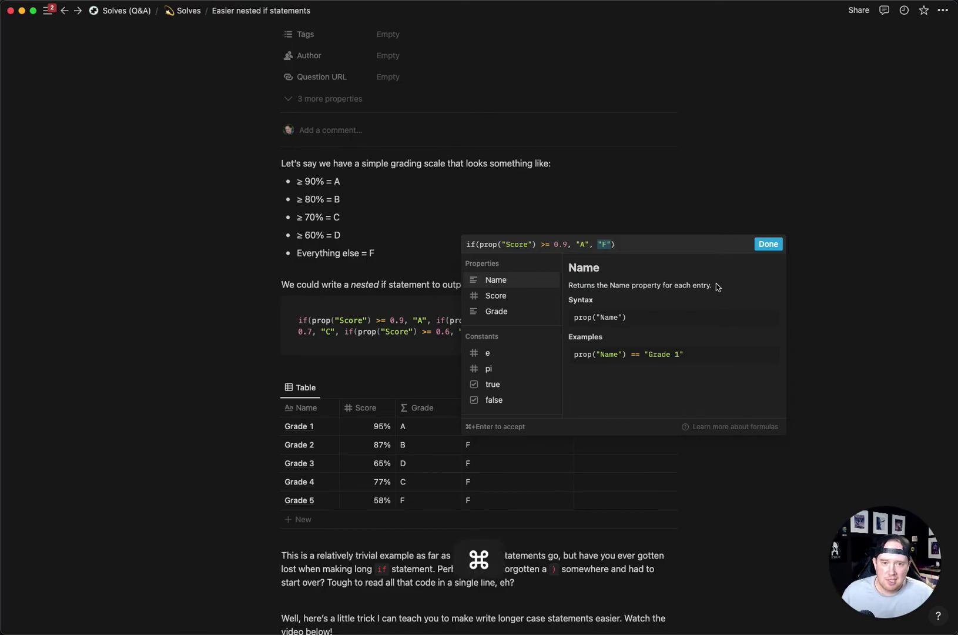
key(ctrl+v)
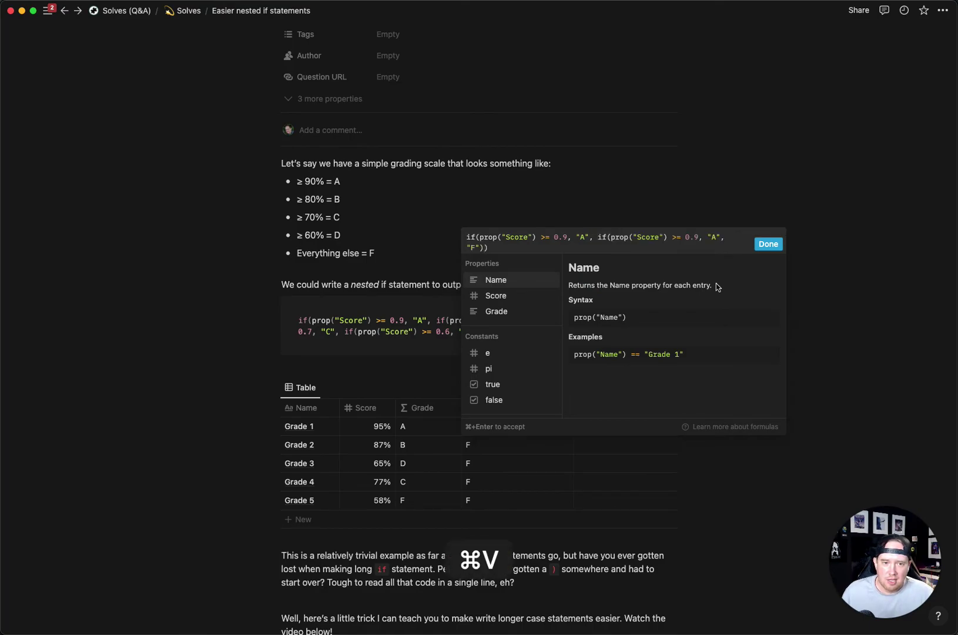
- Change the nested clause's result to "B" and its threshold to 0.8
click(714, 238)
key(BackSpace)
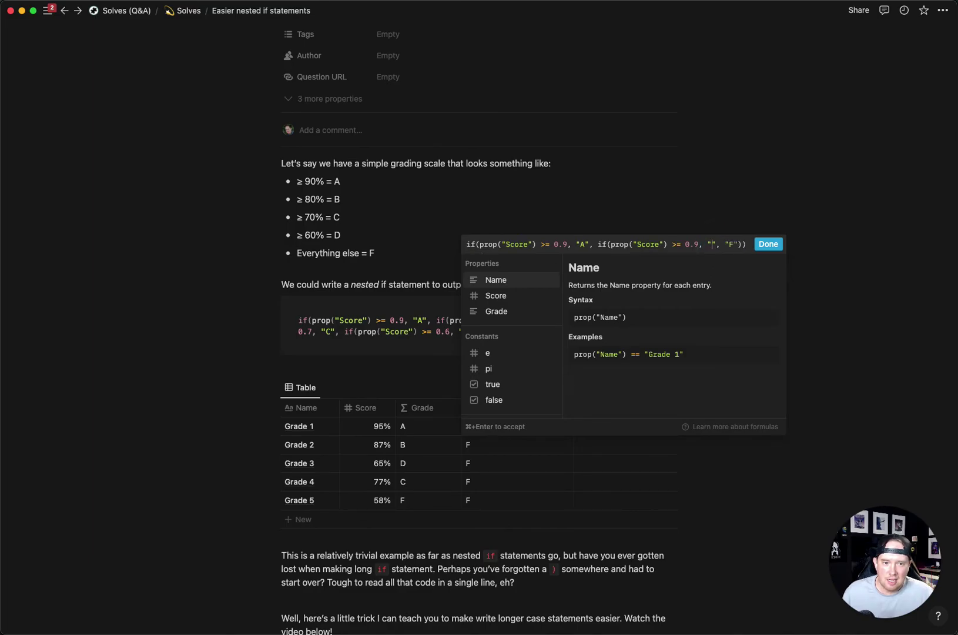
text(B)
click(698, 242)
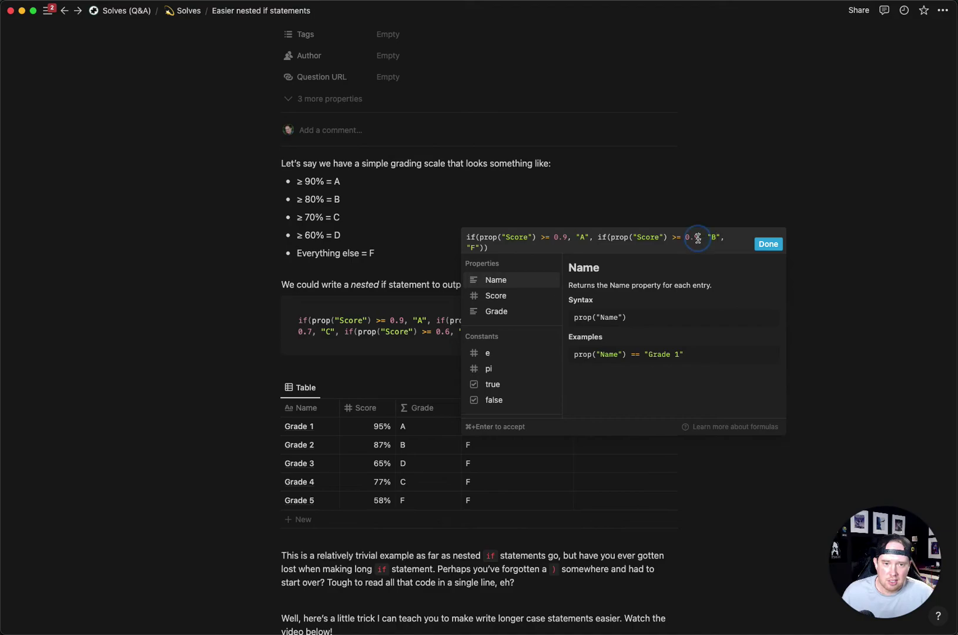
key(BackSpace)
text(8)
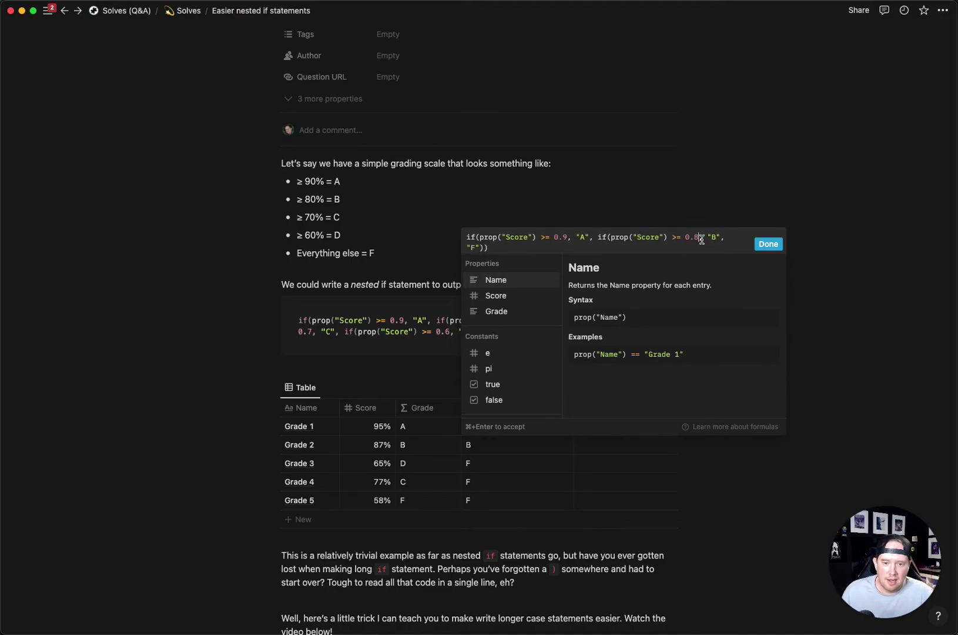
- Insert a third nested if clause before "F" with threshold 0.7 giving "C"
click(771, 246)
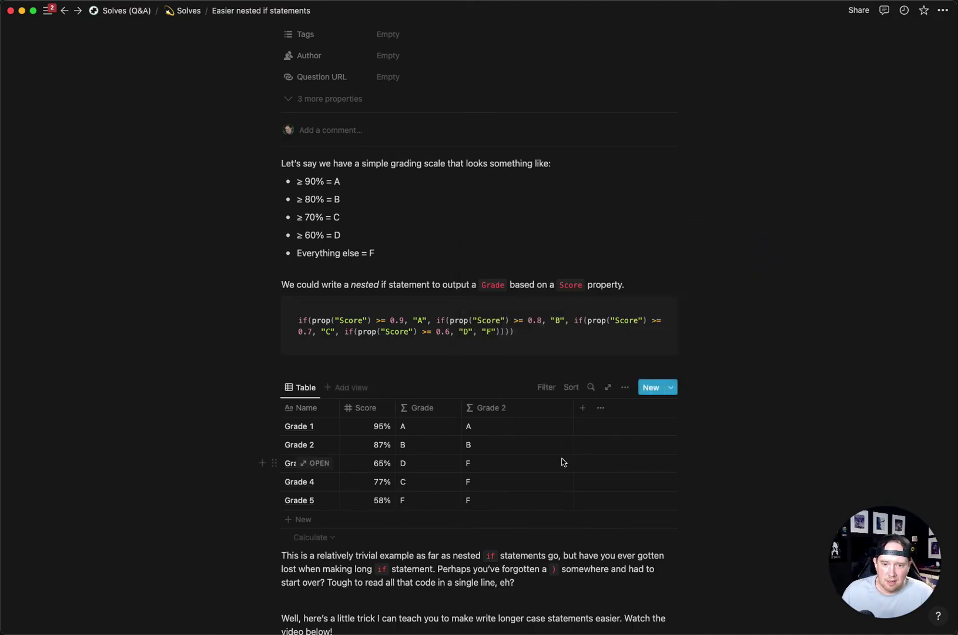
click(520, 448)
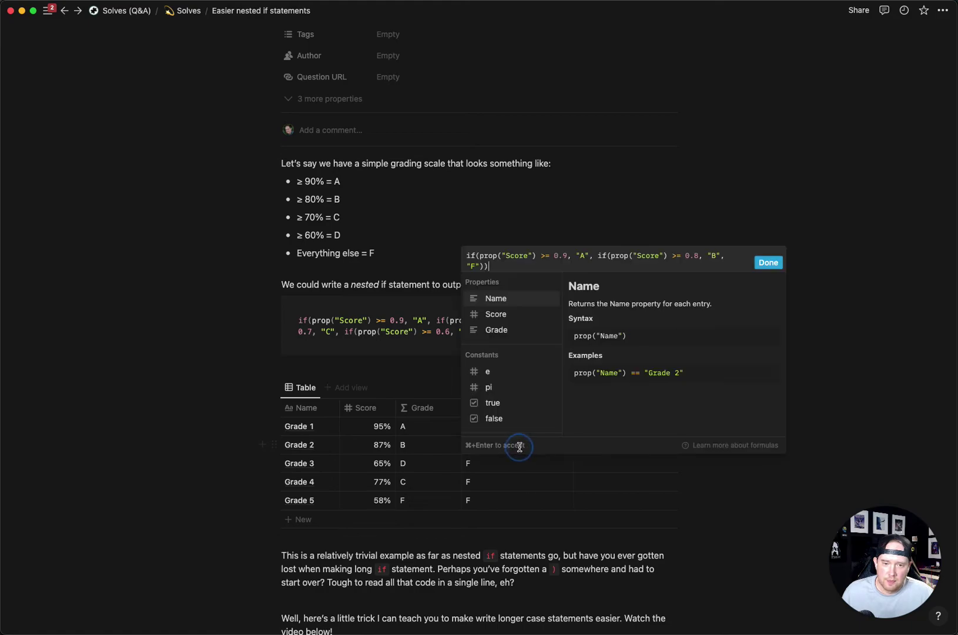
click(468, 266)
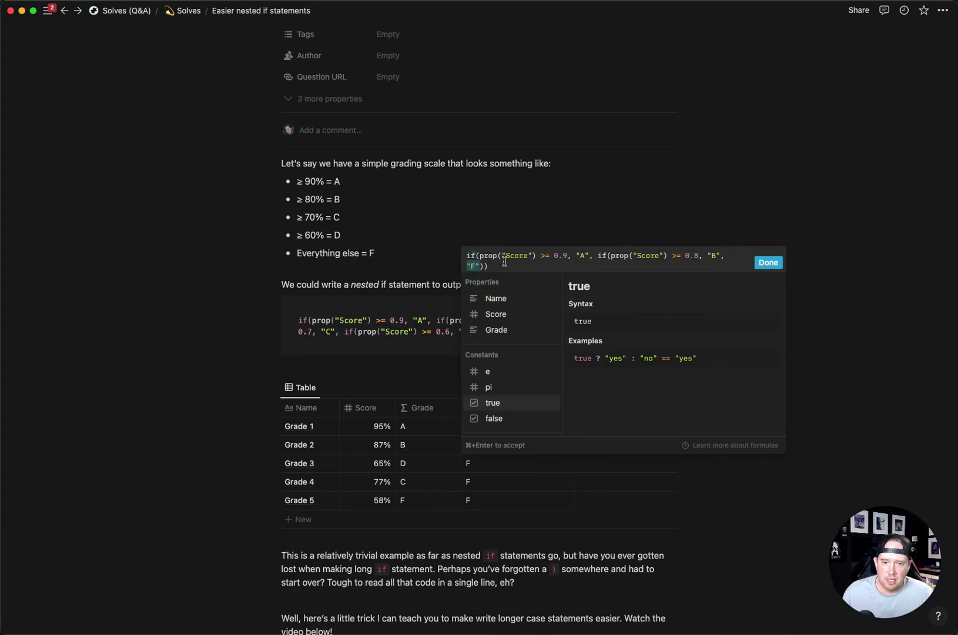
key(super+v)
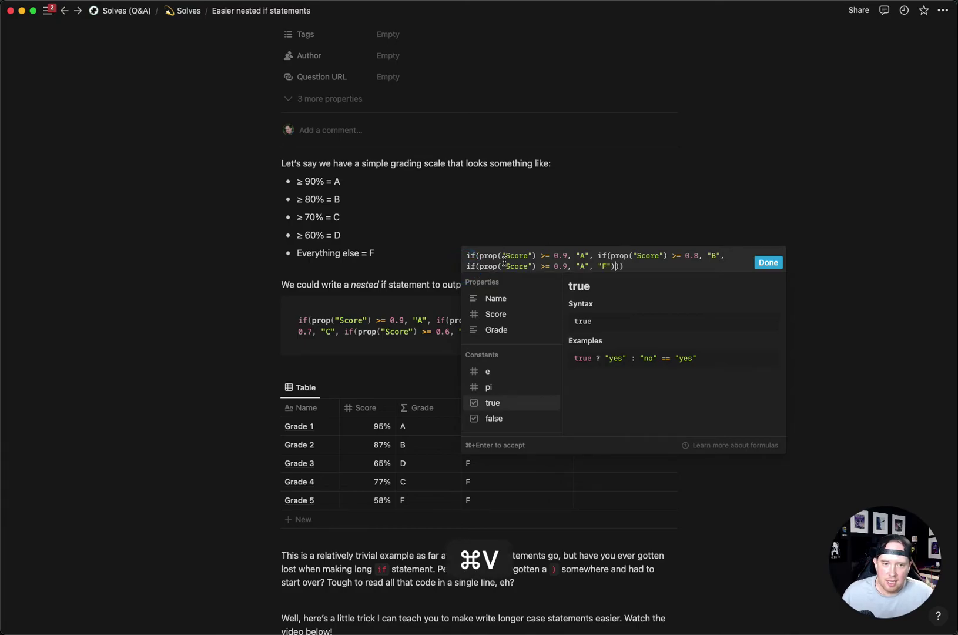
text())
click(568, 267)
key(BackSpace)
text(7)
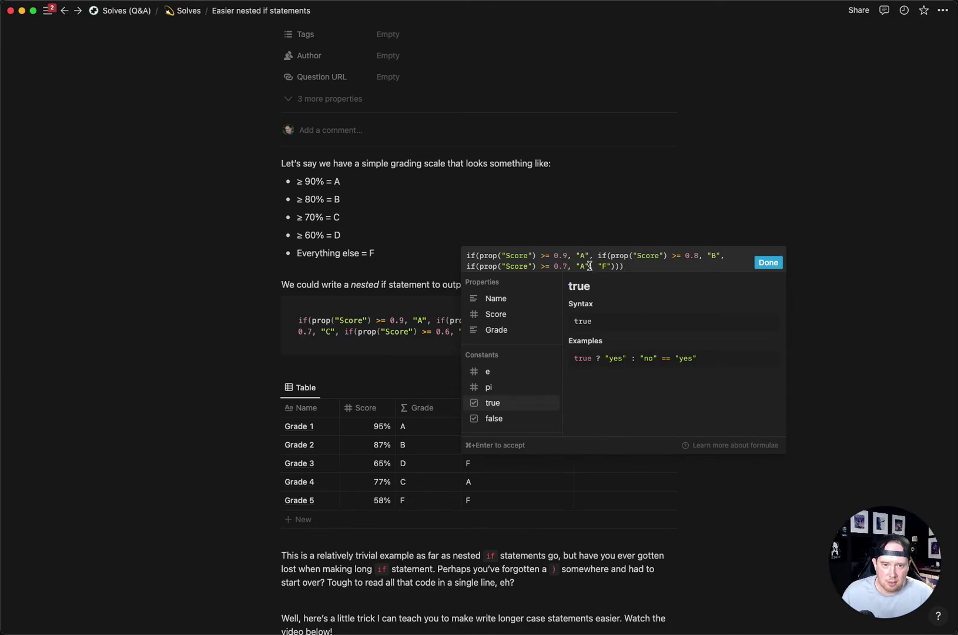
double_click(582, 267)
key(BackSpace)
text(C)
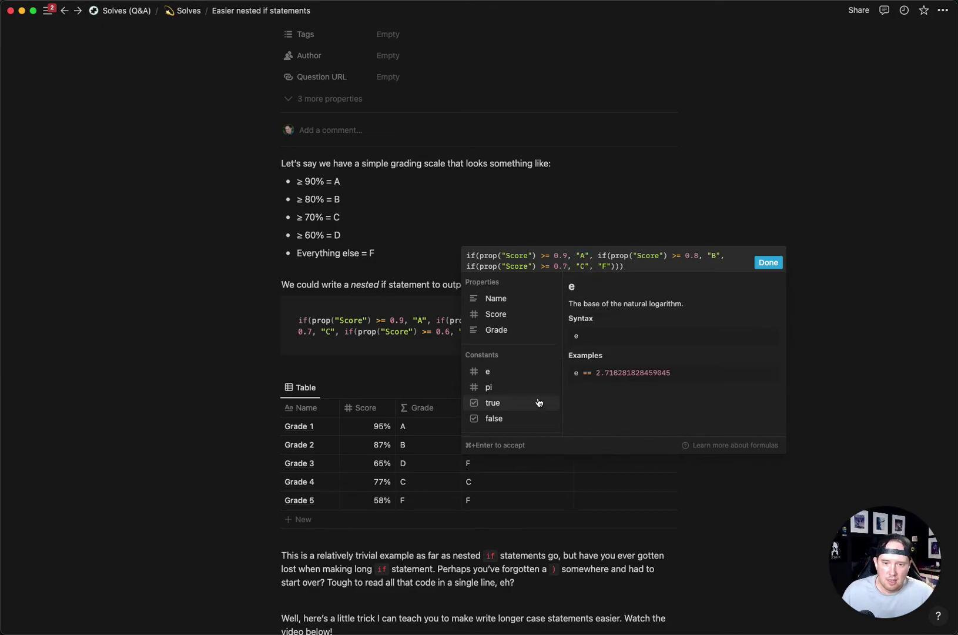
- Paste a fourth clause over "F" with threshold 0.6 giving "D", and confirm the formula
drag(611, 268, 598, 268)
key(super+v)
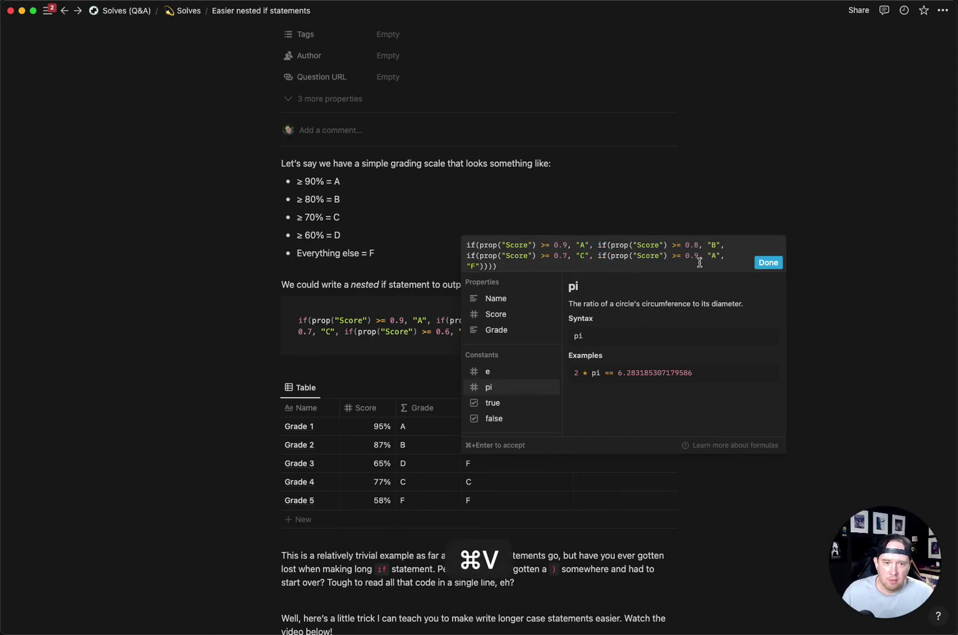
double_click(695, 256)
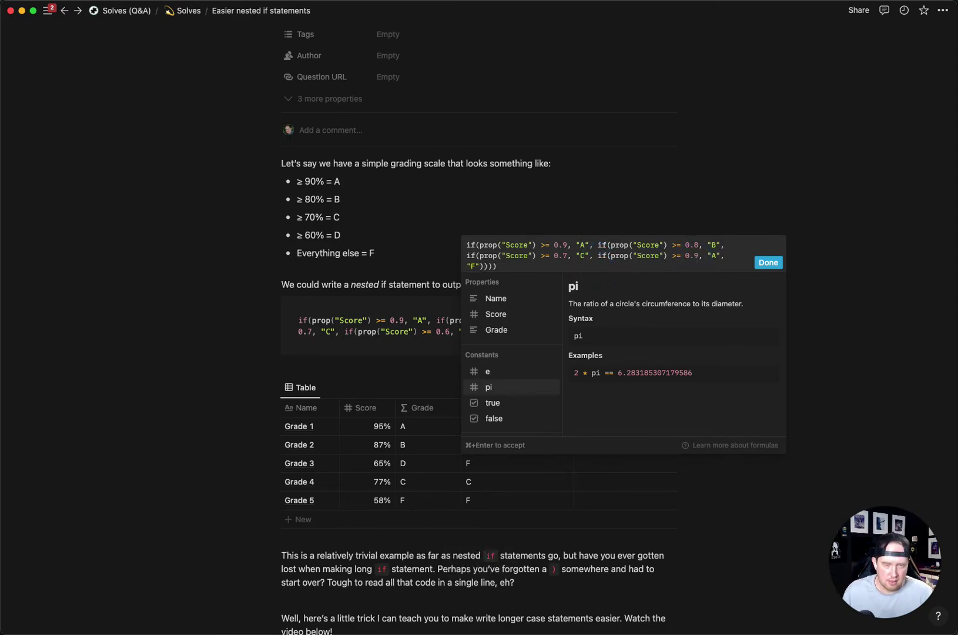
text(6)
double_click(714, 256)
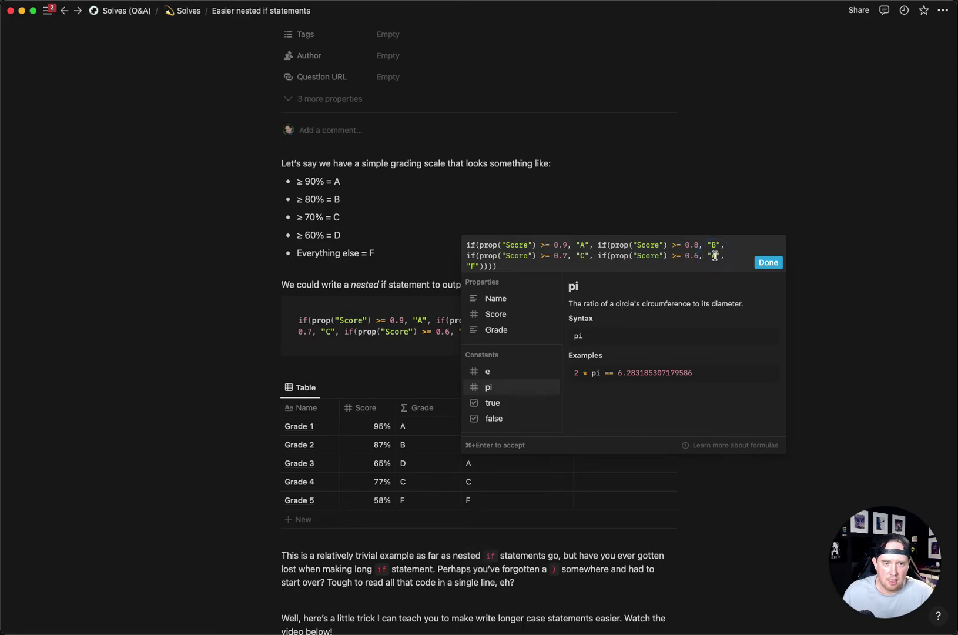
text(D)
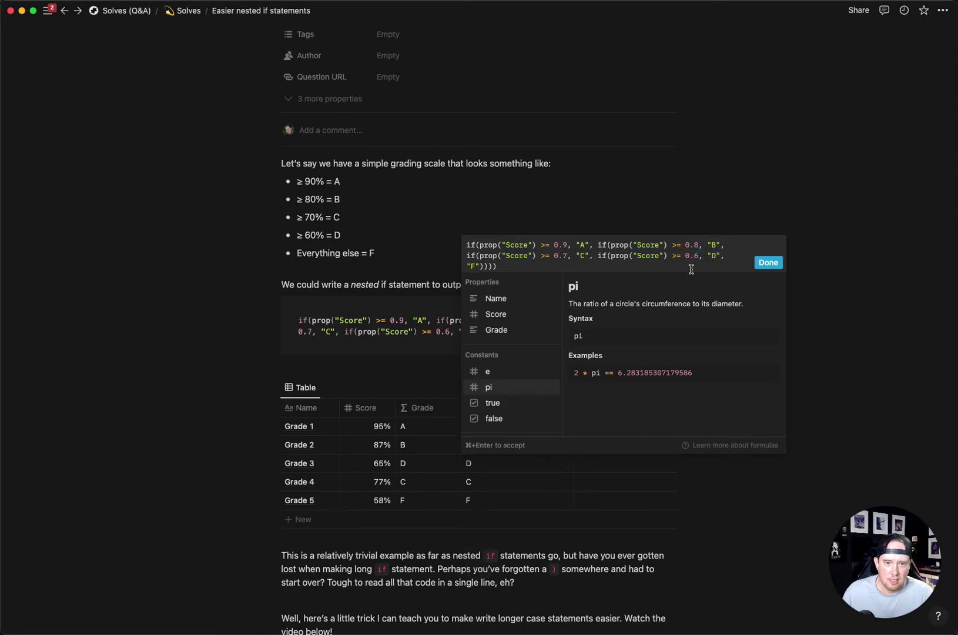
click(768, 262)
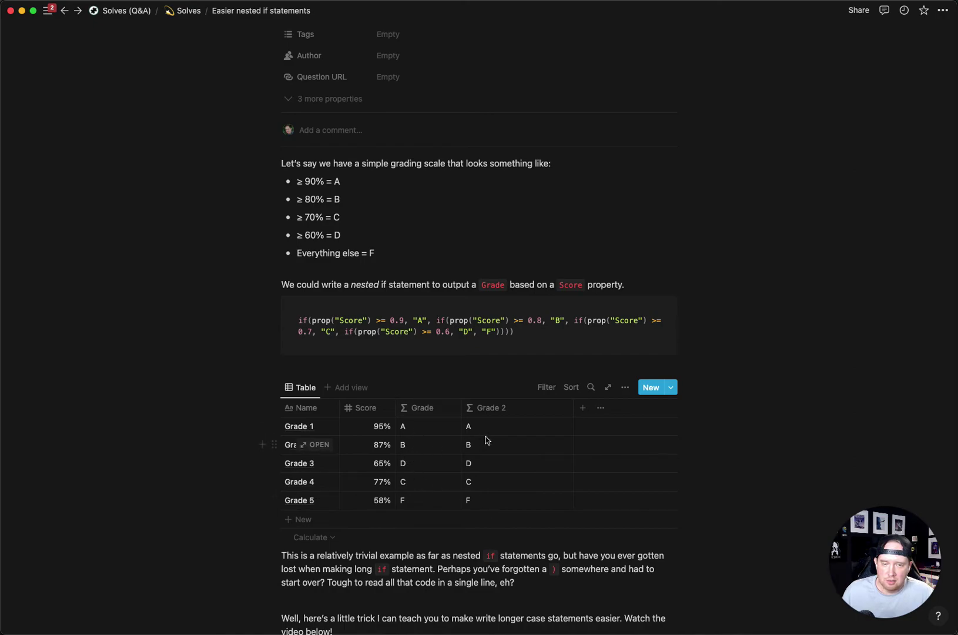
- Inspect the final "F" and its four closing parentheses, then select the entire nested formula
click(503, 427)
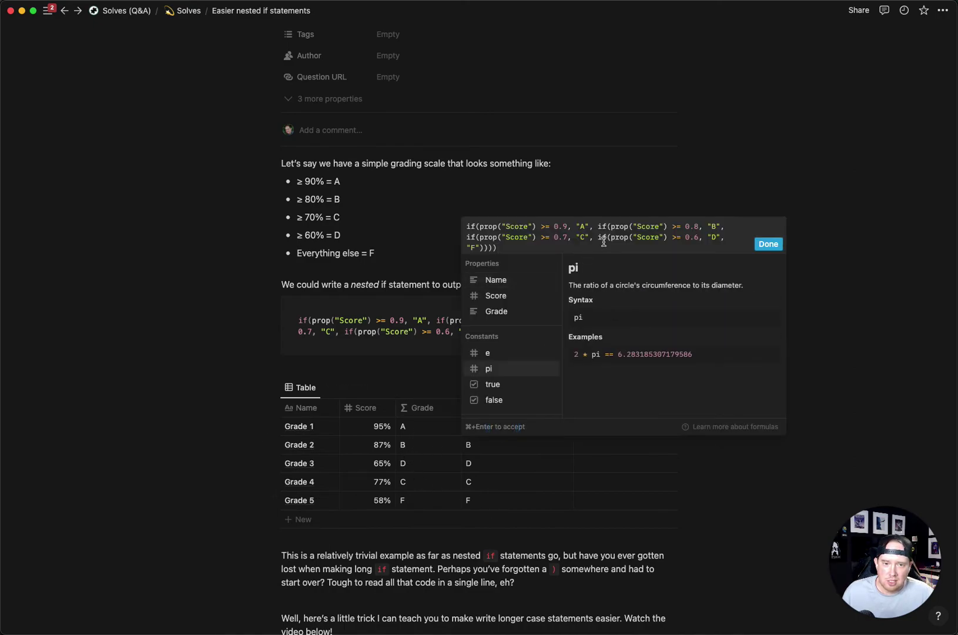
drag(479, 249, 468, 249)
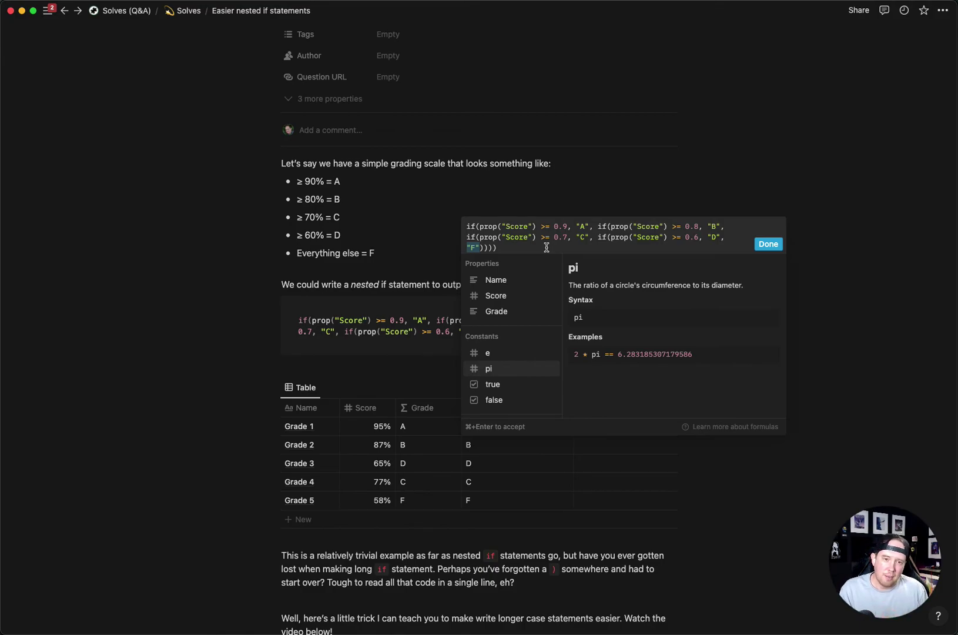
double_click(489, 248)
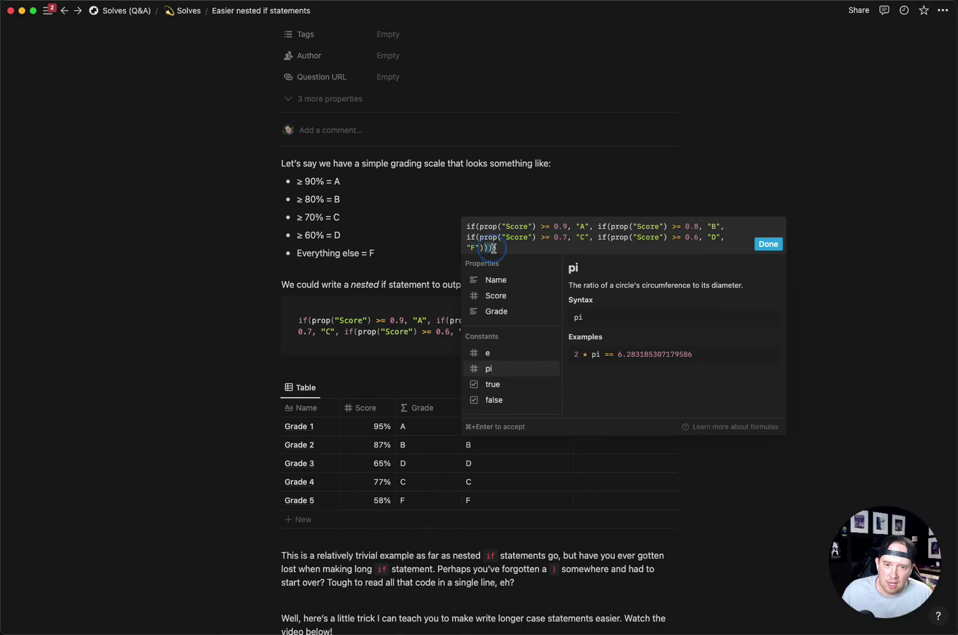
click(517, 247)
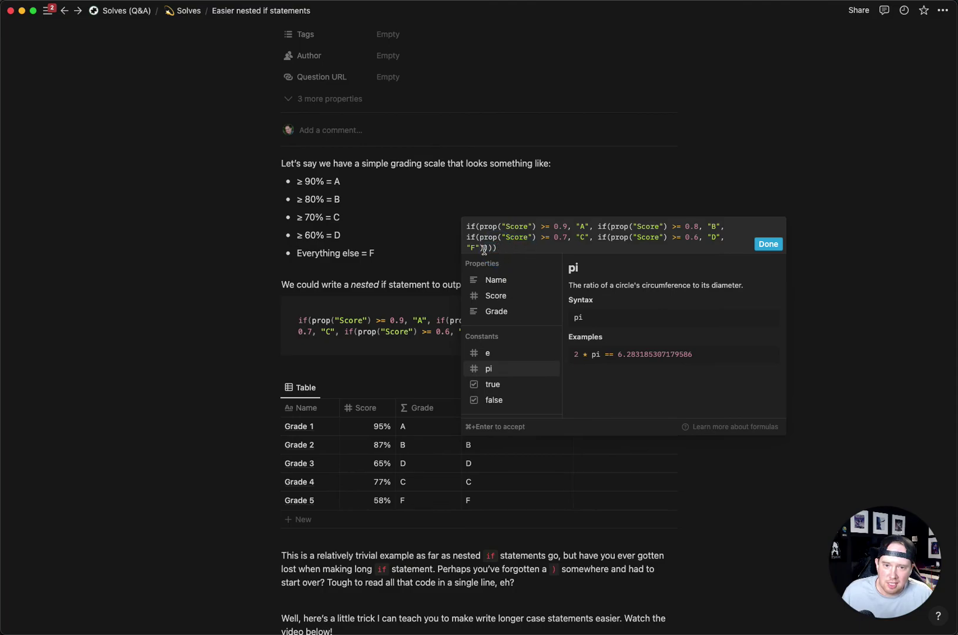
double_click(487, 247)
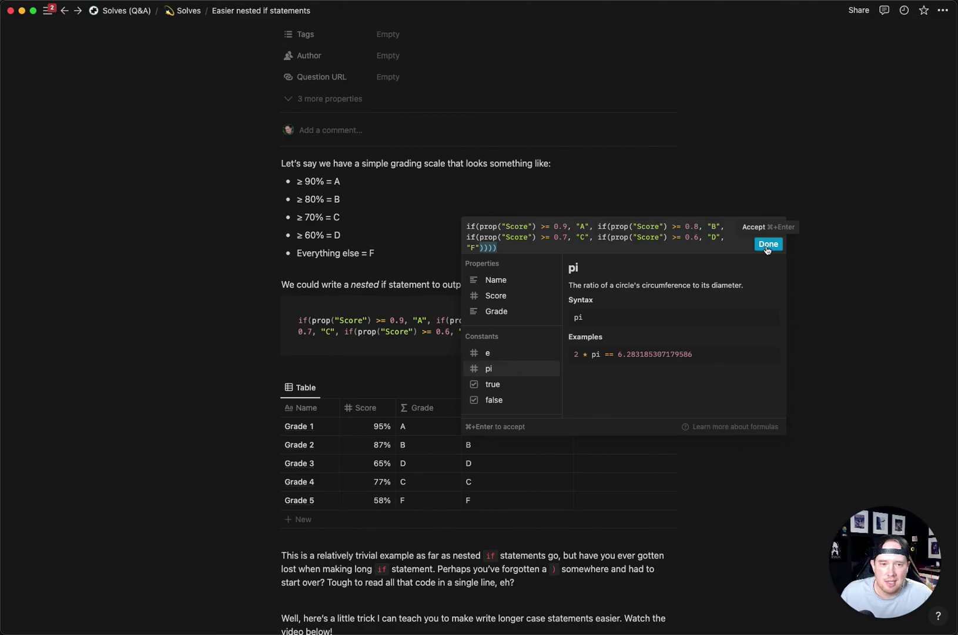
click(691, 238)
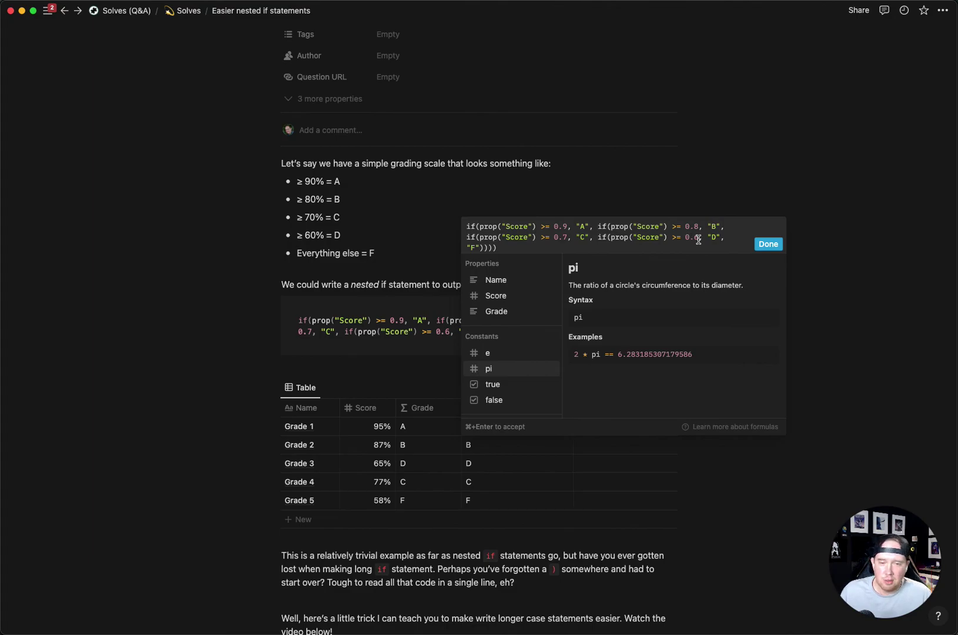
key(super+a)
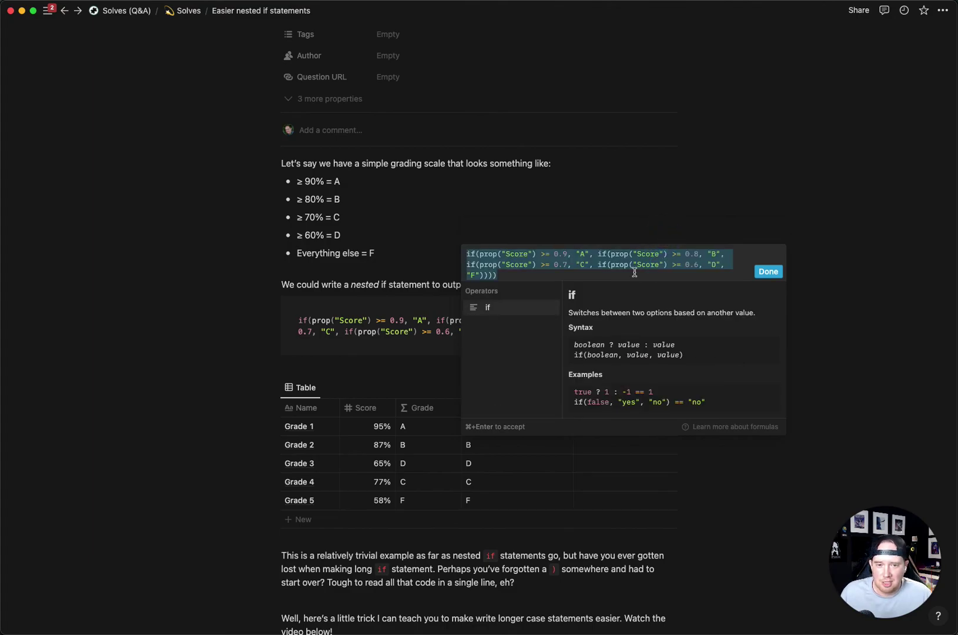